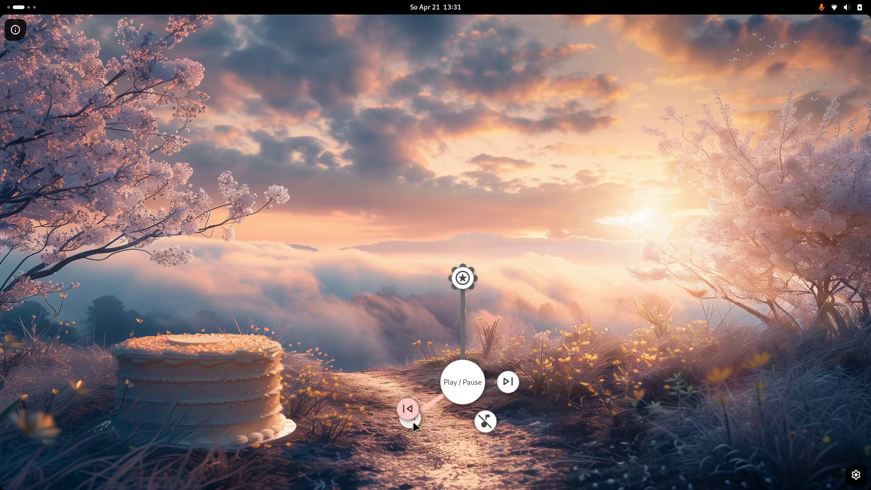
Browse the pie menu's Apps and Media submenus, then return to the root menu.
click(460, 274)
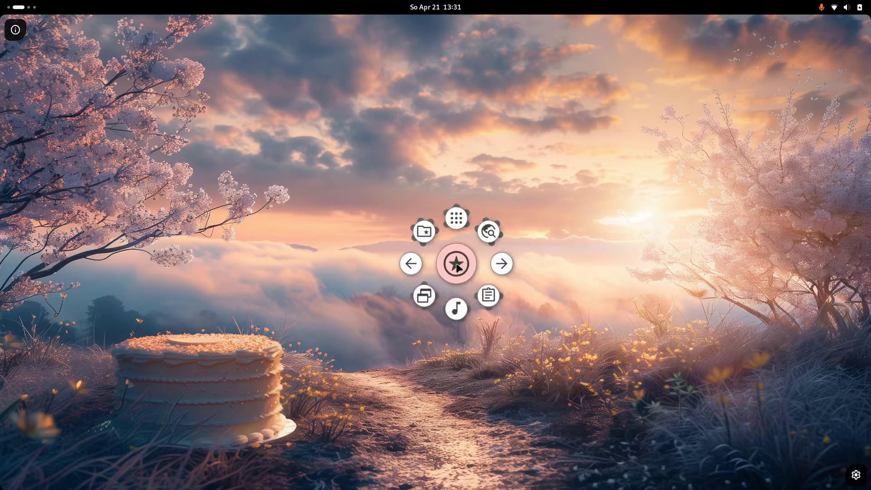
click(456, 174)
click(379, 219)
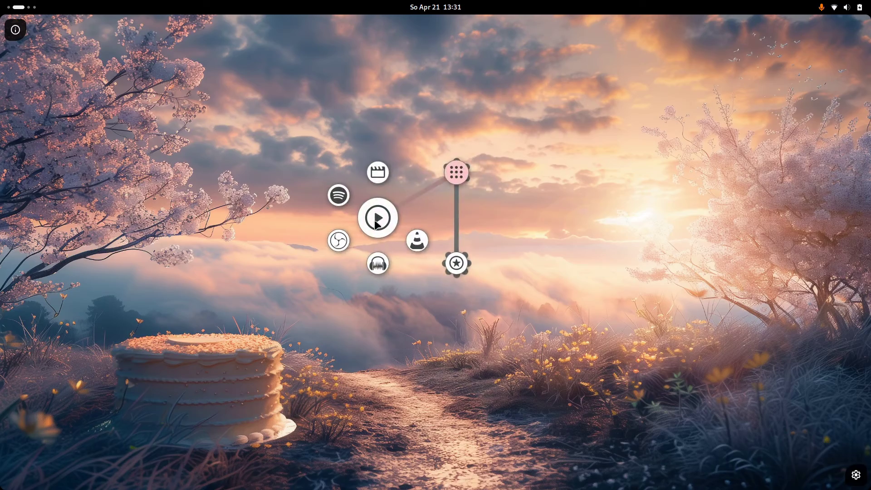
click(456, 174)
click(456, 263)
Switch workspaces and settle on the empty leftmost workspace desktop.
click(659, 260)
key(super)
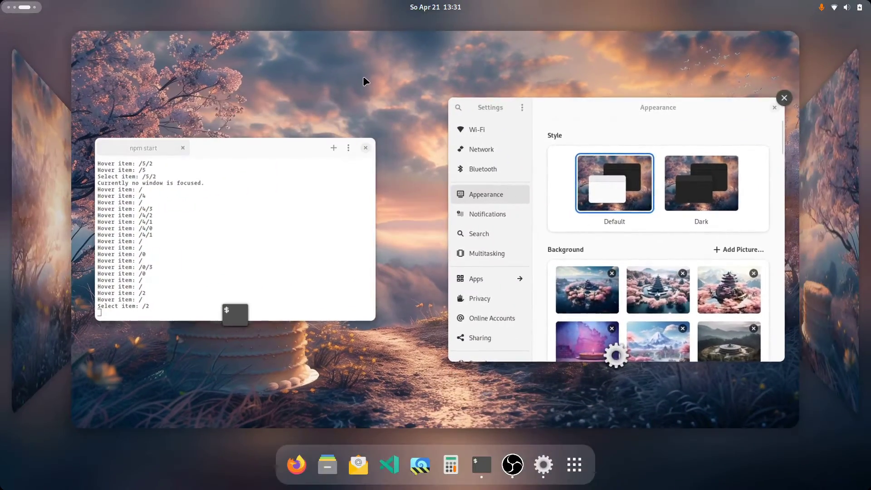
drag(363, 81, 555, 188)
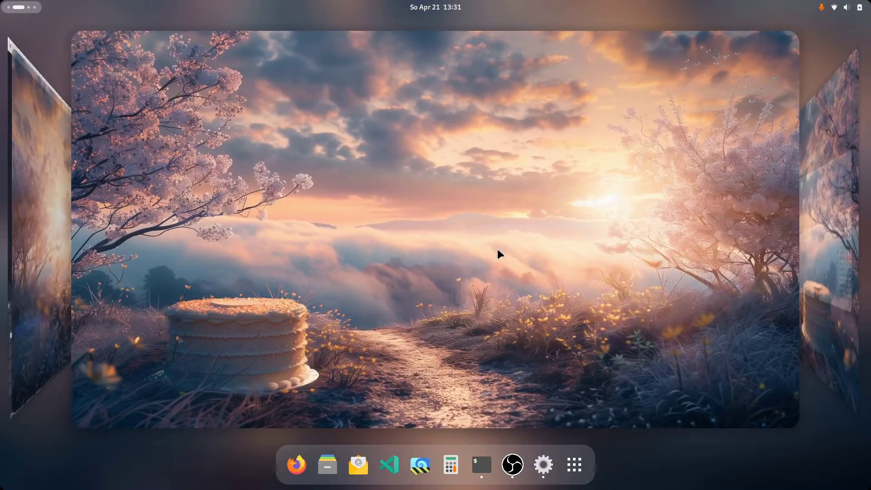
click(497, 248)
Open the Home folder from the pie menu's Home submenu, then close the Files window via the pie menu.
key(ctrl+space)
click(350, 187)
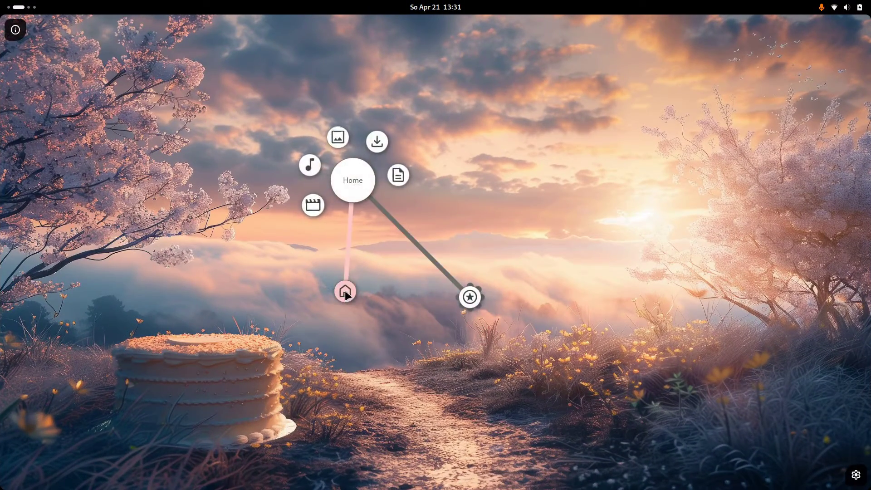
click(345, 293)
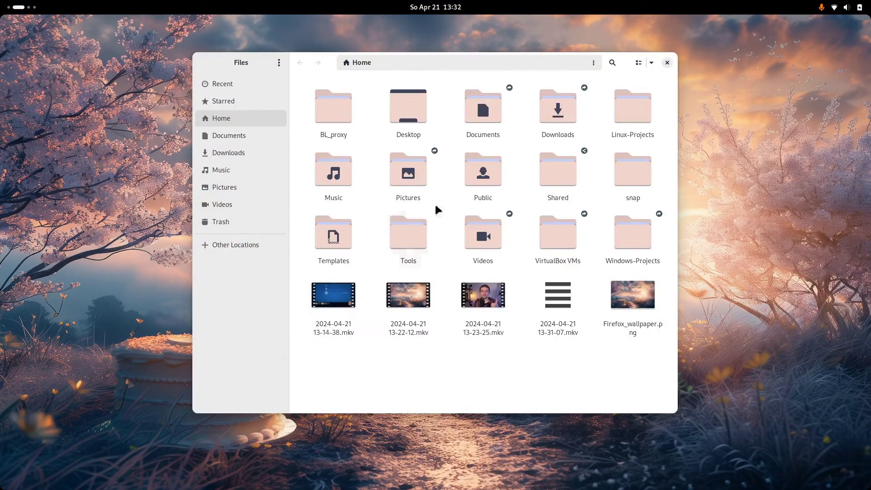
key(ctrl+space)
click(370, 273)
click(364, 374)
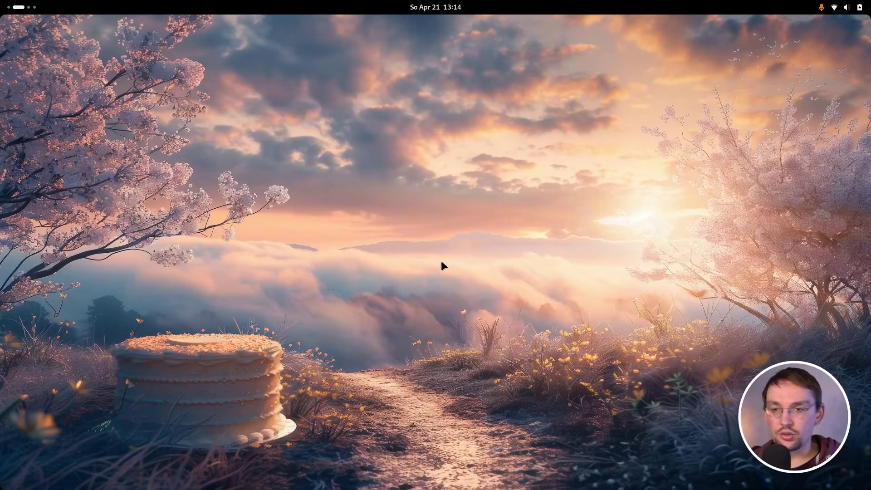
Use the pie menu to jump to the next workspace and back to the empty one.
key(ctrl+space)
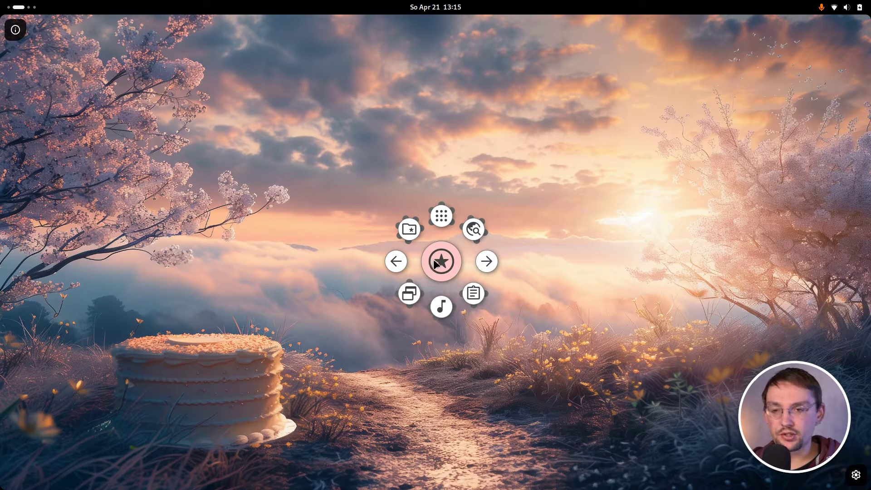
click(621, 257)
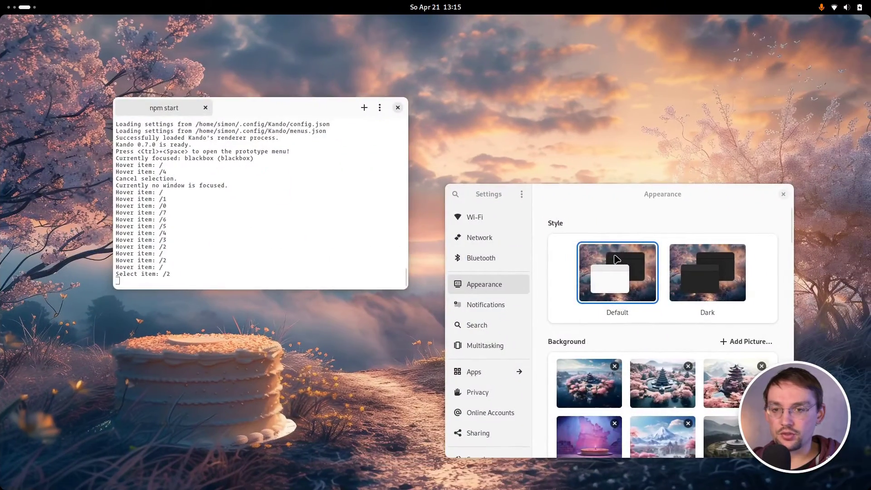
click(398, 257)
Explore the Web Links and Apps → internet submenus, returning to the root menu.
key(ctrl+space)
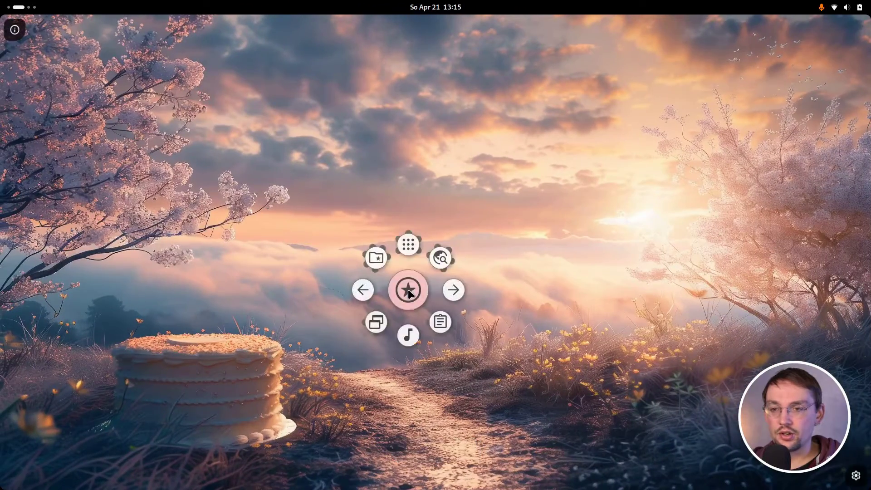
click(449, 245)
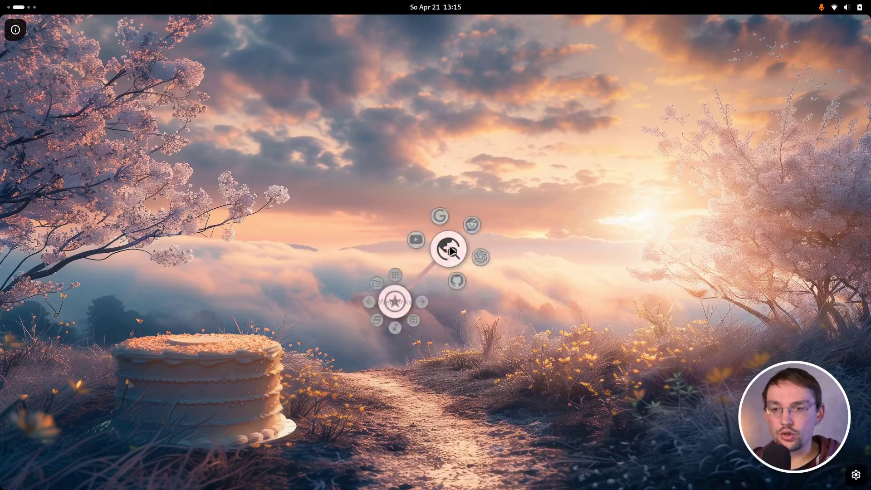
click(388, 320)
click(399, 157)
click(472, 234)
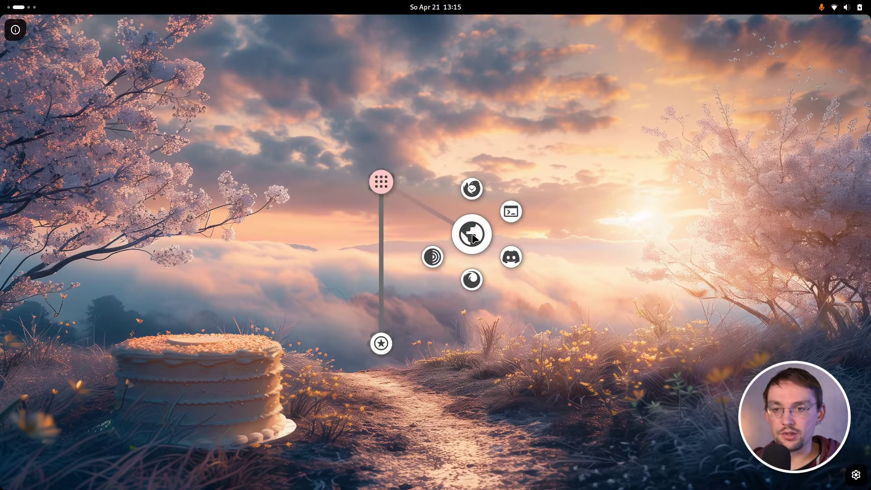
click(402, 166)
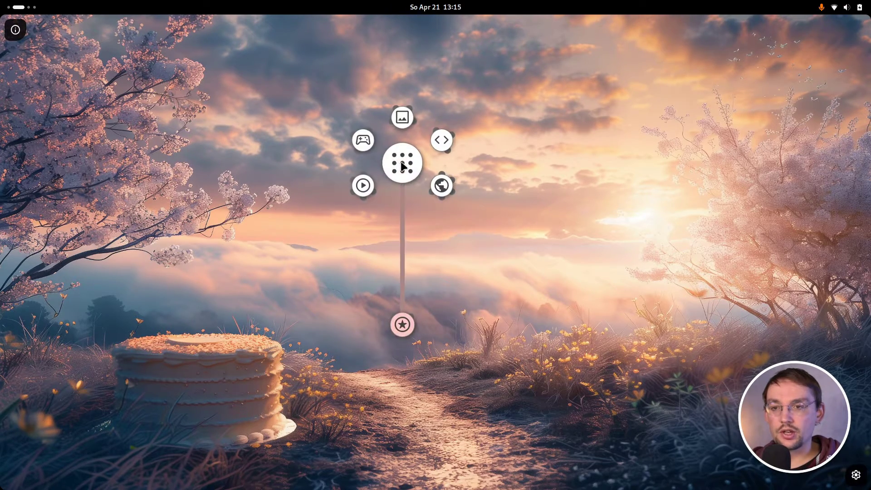
click(402, 314)
Open the Home folder from the Bookmarks submenu, then close Files through window management.
click(286, 192)
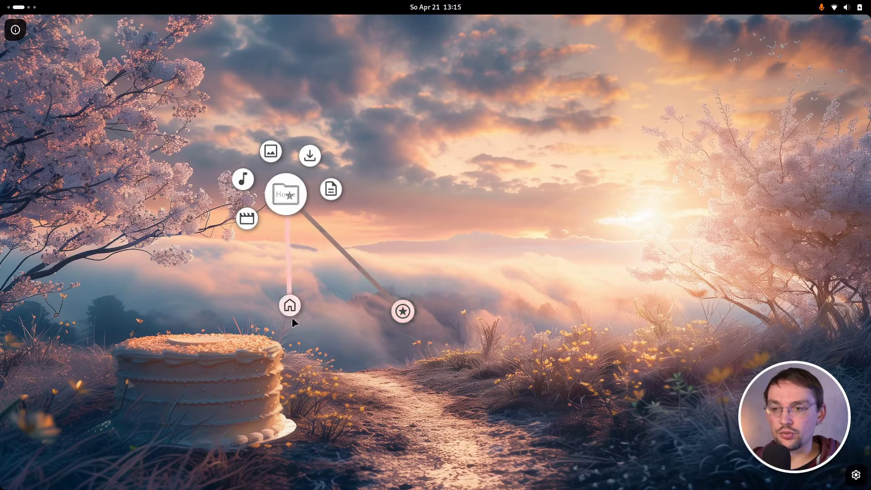
click(292, 318)
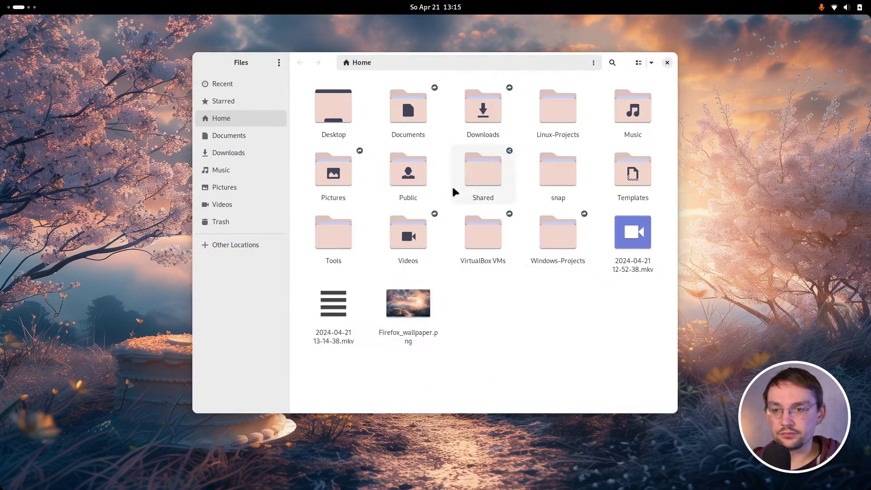
key(ctrl+space)
click(348, 270)
click(351, 393)
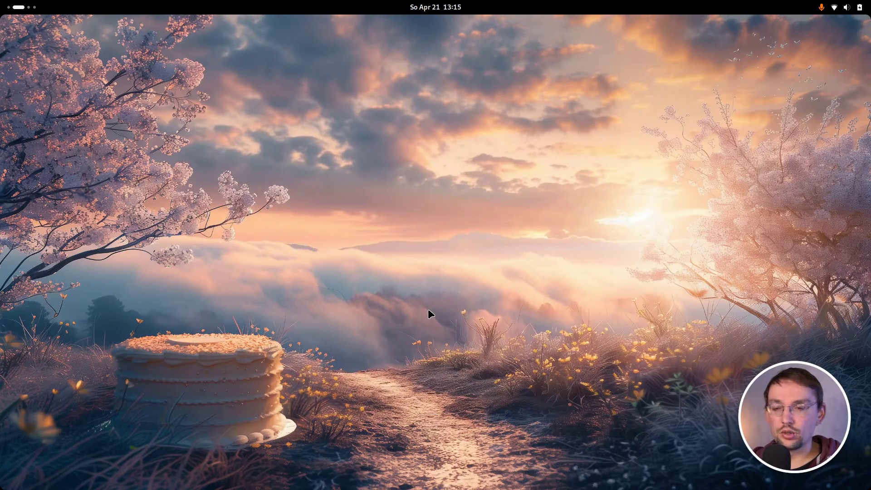
Reopen the pie menu and show, then dismiss, the Welcome to Kando panel.
key(ctrl+space)
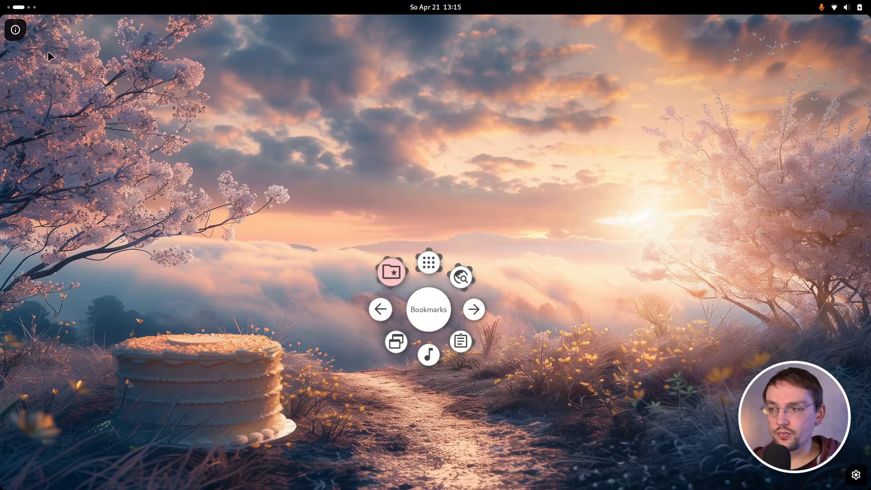
click(24, 34)
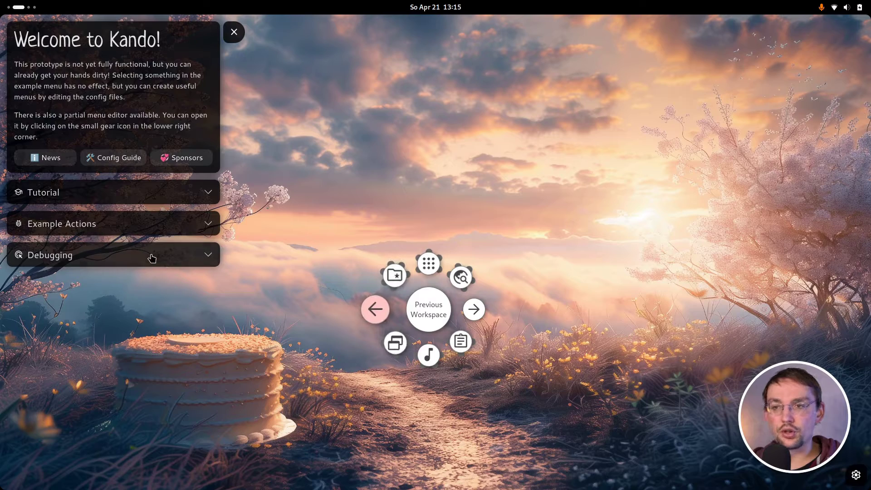
click(233, 32)
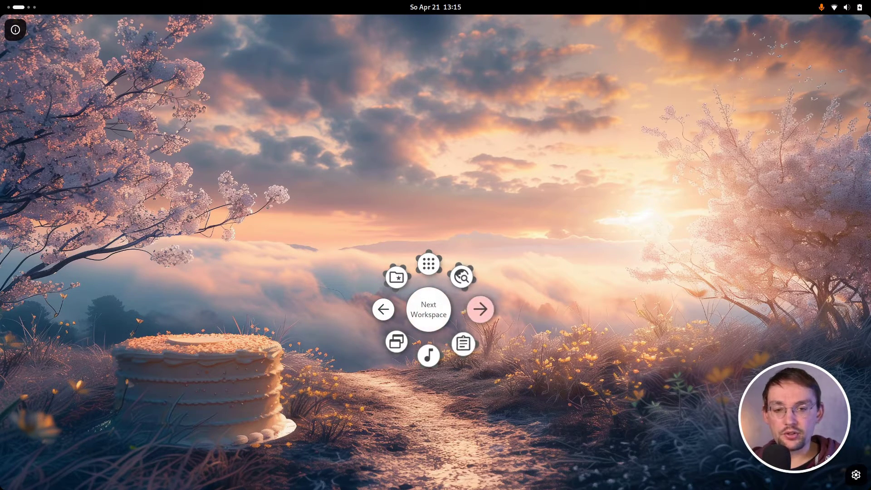
Open the menu editor, add an empty New Menu, and show the Menu Items types.
click(856, 476)
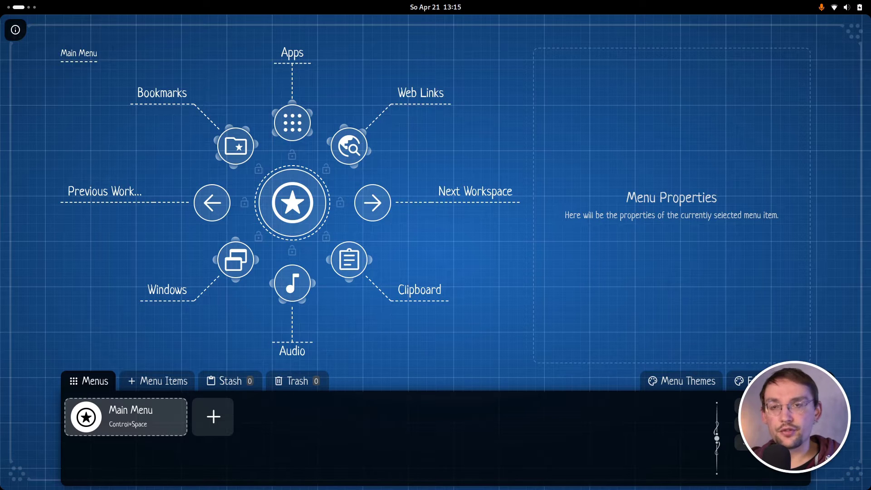
click(225, 431)
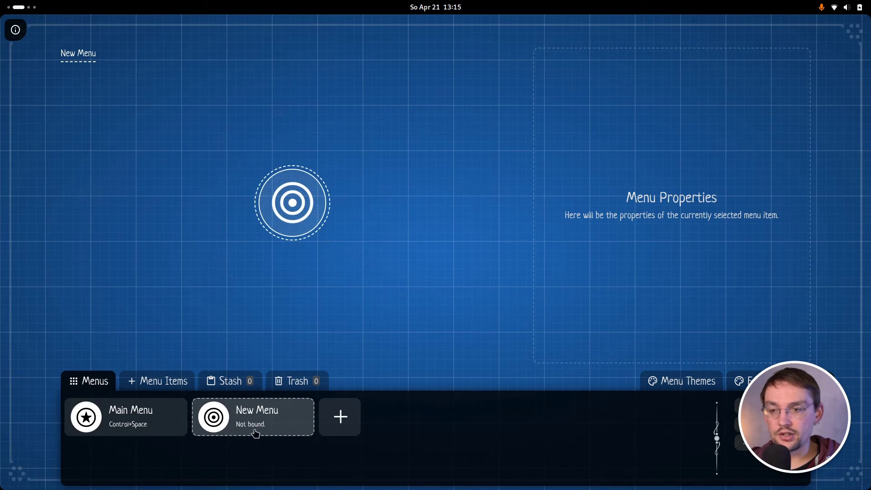
click(135, 381)
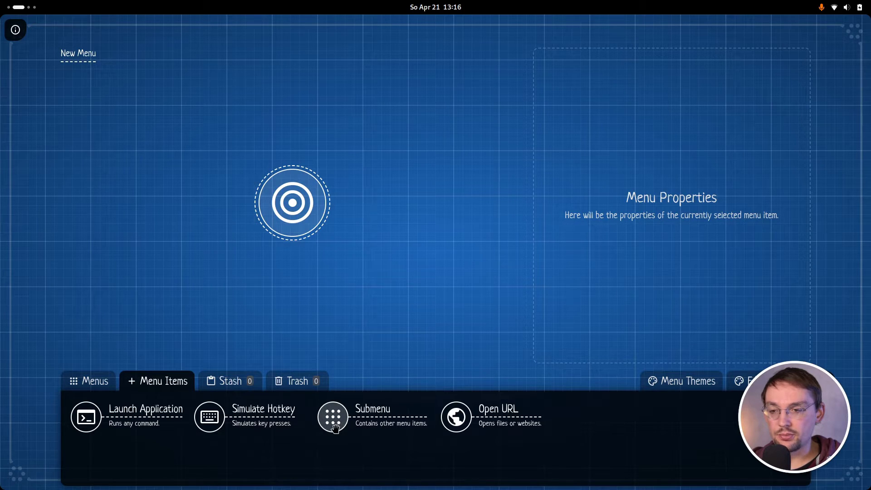
Drag in Submenu, Open URL, two Launch Application and Simulate Hotkey items, then peek into Submenu.
drag(343, 427, 297, 140)
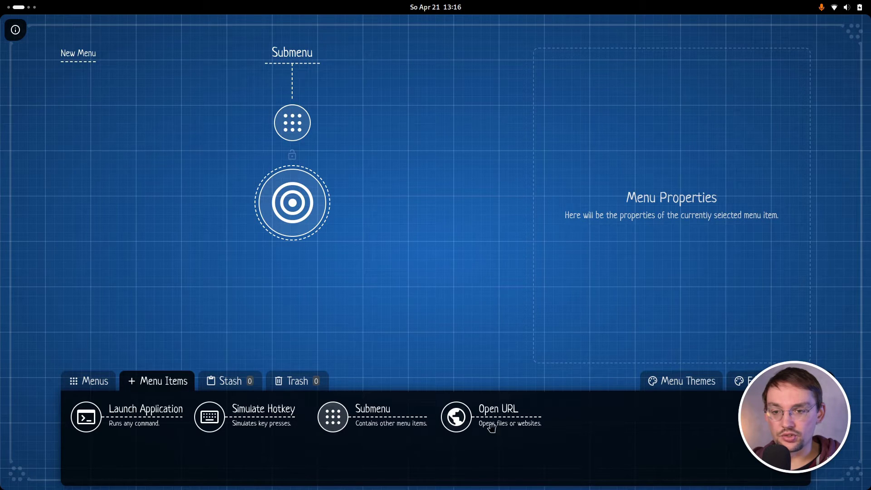
drag(455, 416, 280, 125)
drag(155, 415, 222, 243)
drag(147, 428, 372, 203)
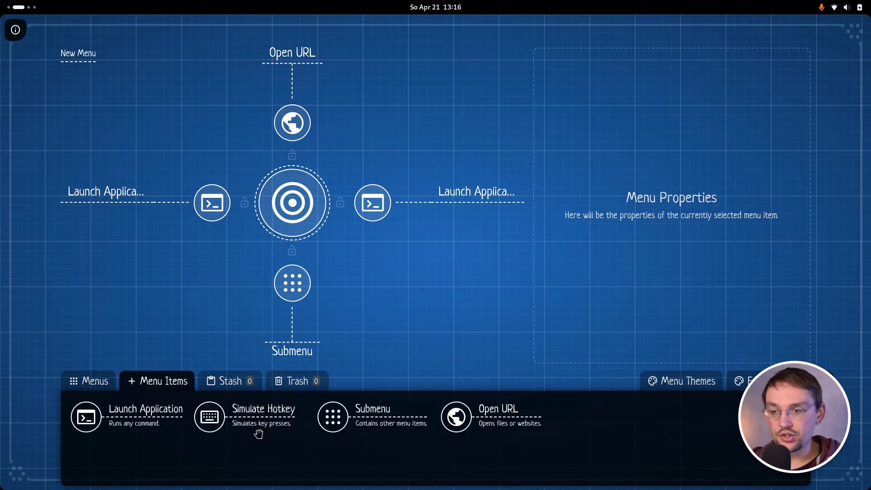
drag(257, 431, 338, 270)
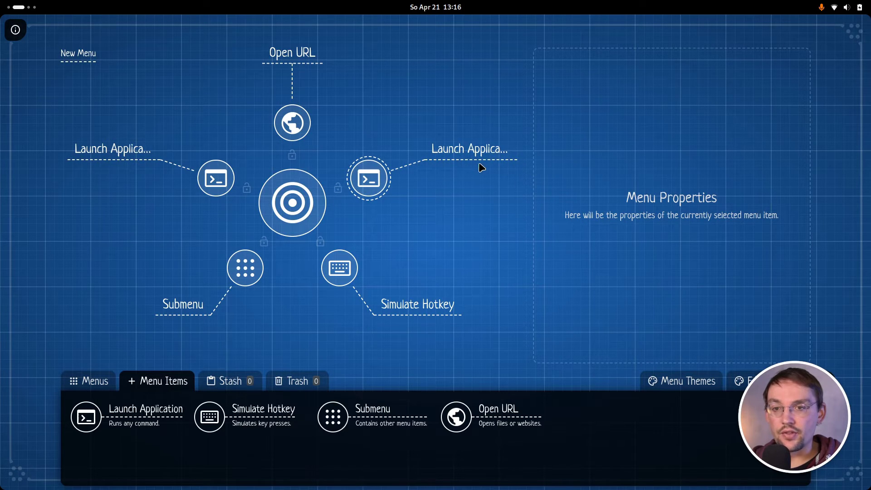
click(245, 281)
click(342, 146)
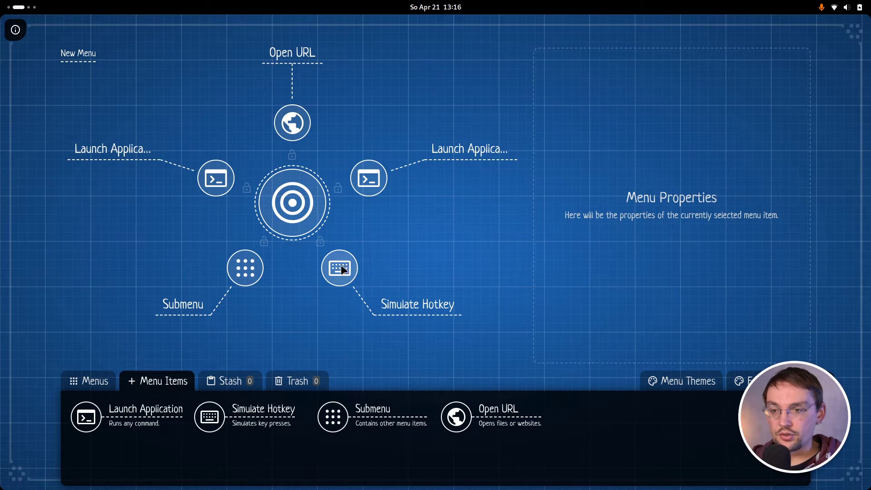
Rearrange items, lock the right item, and drop Simulate Hotkey and Launch Application into Submenu.
mouse_move(341, 268)
mouse_down()
mouse_move(399, 167)
mouse_move(333, 284)
mouse_move(235, 253)
mouse_move(355, 263)
mouse_up()
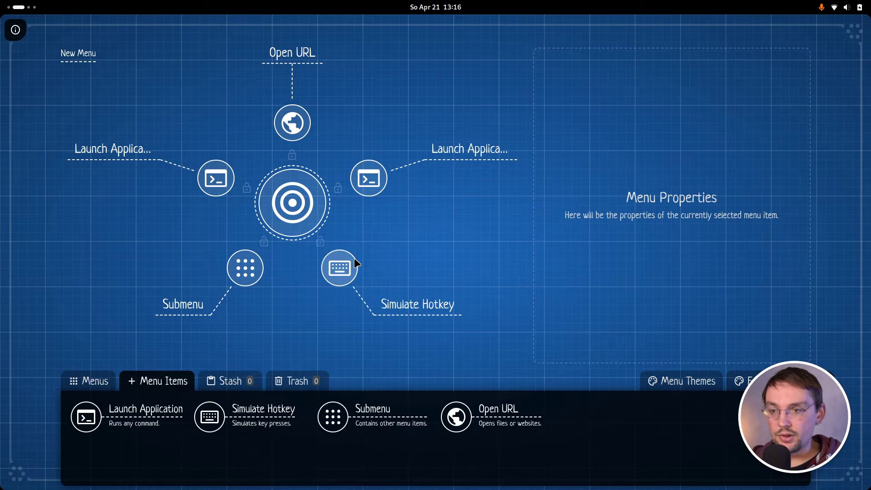
drag(364, 181, 374, 202)
drag(280, 276, 295, 288)
click(340, 203)
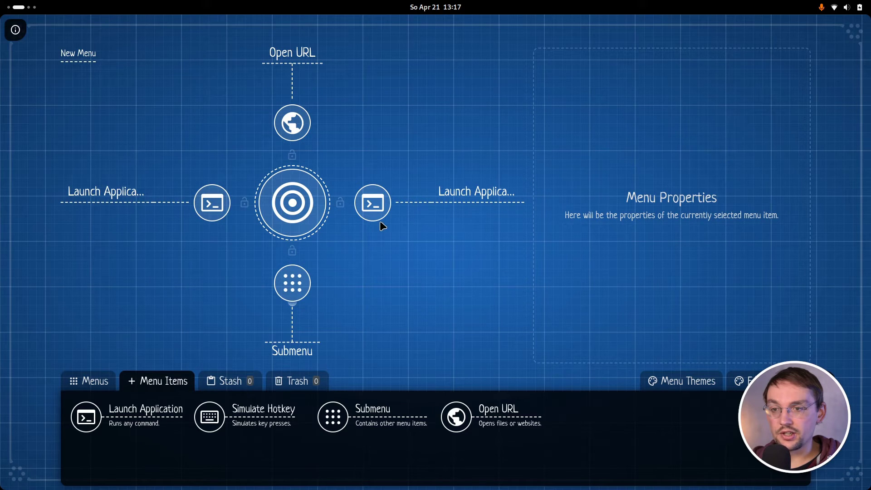
drag(380, 220, 362, 249)
click(362, 248)
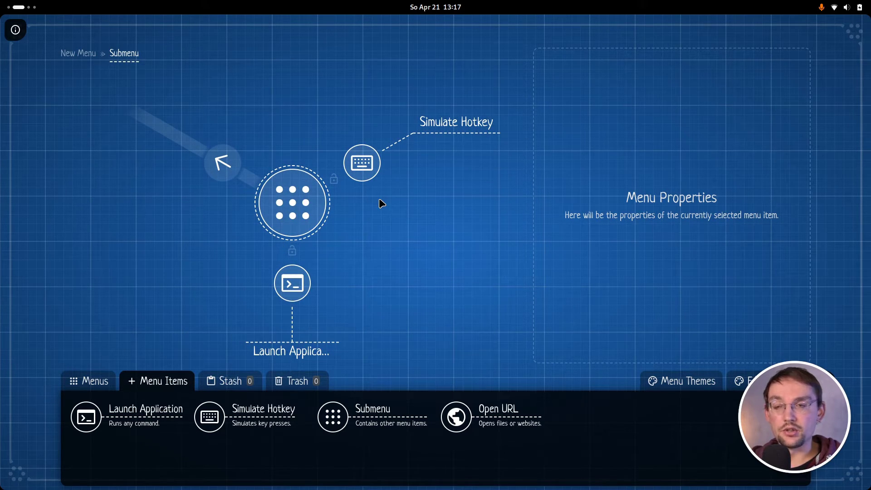
click(222, 163)
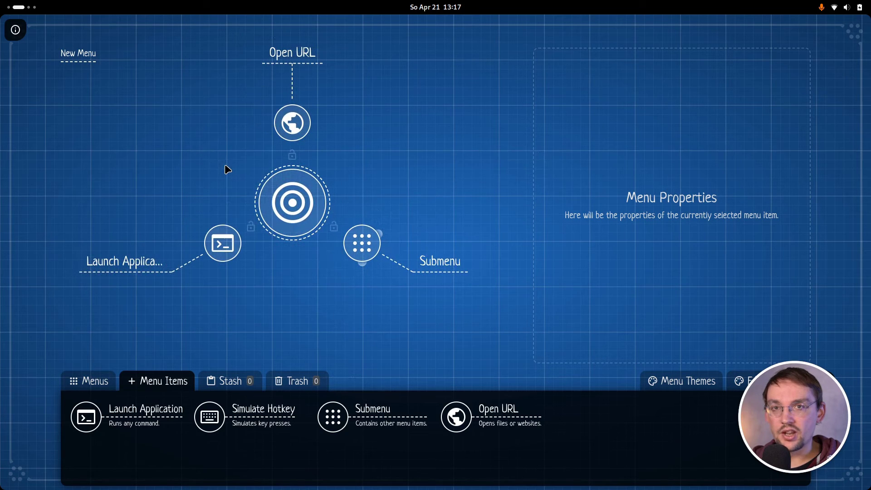
Drag Launch Application and Submenu from New Menu into the Trash tab.
click(301, 380)
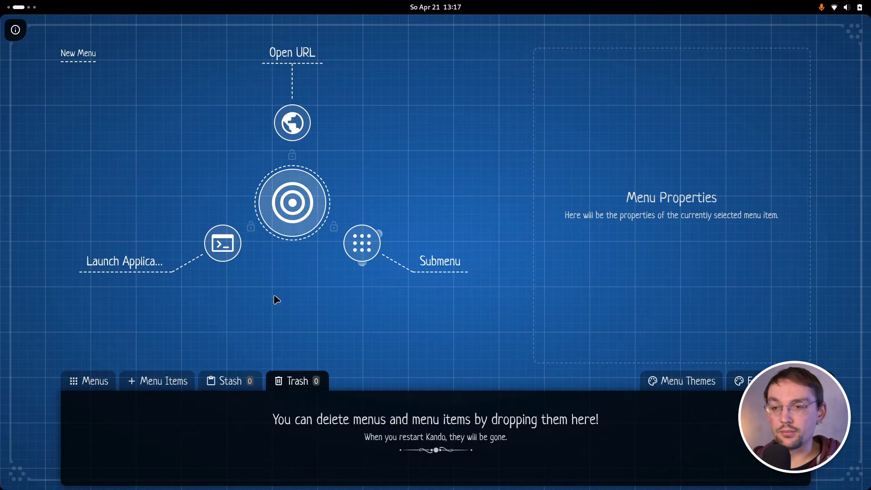
drag(223, 246, 312, 422)
drag(287, 274, 298, 445)
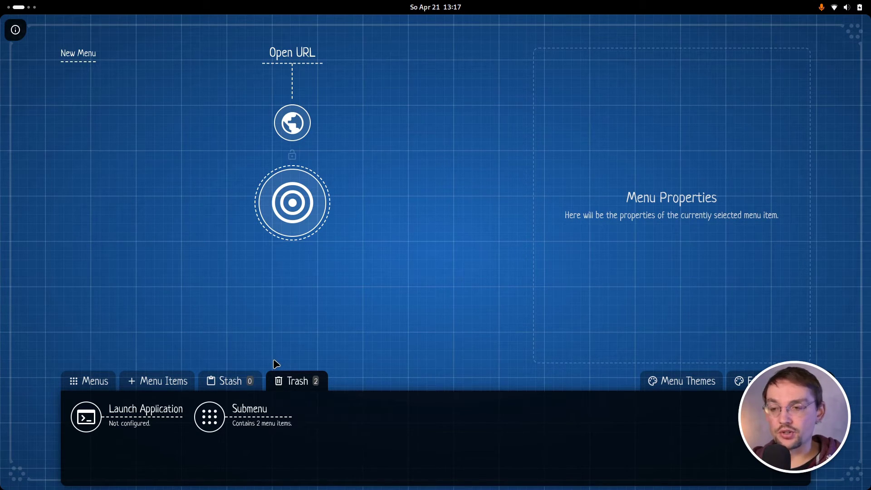
Drag the trashed Submenu onto the Stash tab.
click(232, 382)
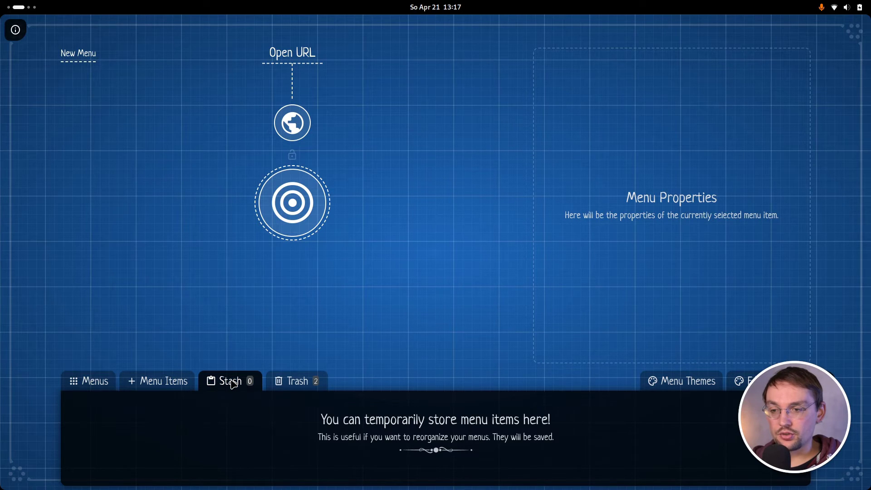
click(294, 383)
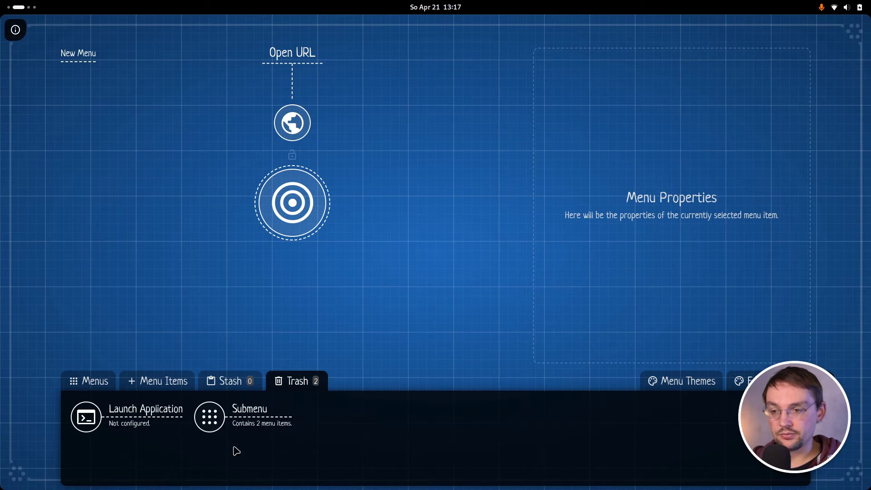
drag(229, 417, 239, 384)
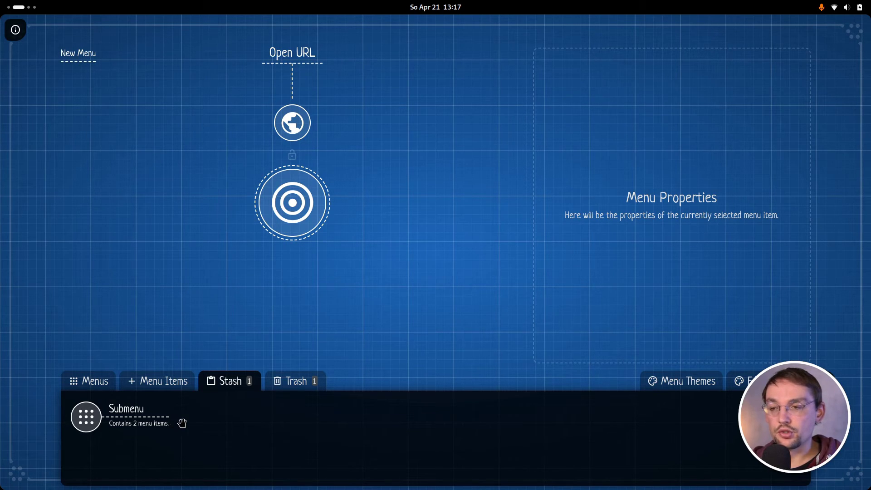
Select Main Menu, peek into Apps, and move Apps into the Stash.
click(88, 380)
click(112, 400)
click(293, 125)
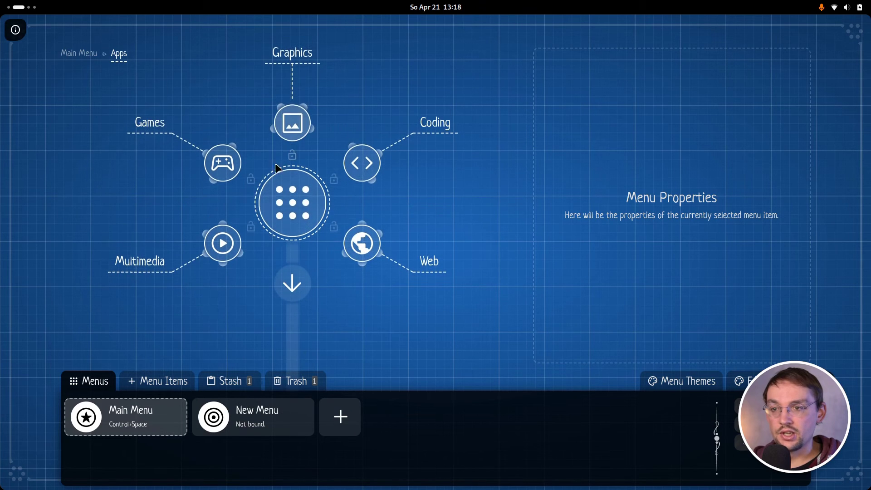
click(296, 279)
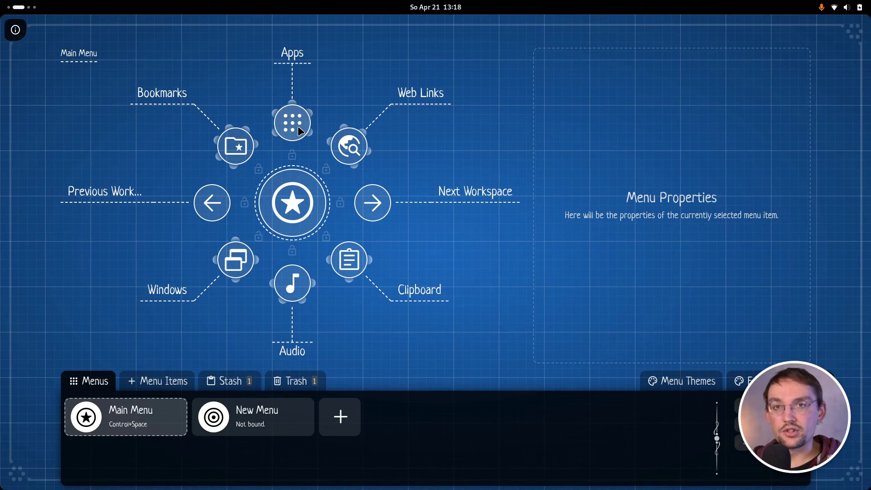
drag(299, 131, 230, 382)
Place Apps from the Stash below New Menu's centre, inspect it, then stash it again.
click(234, 412)
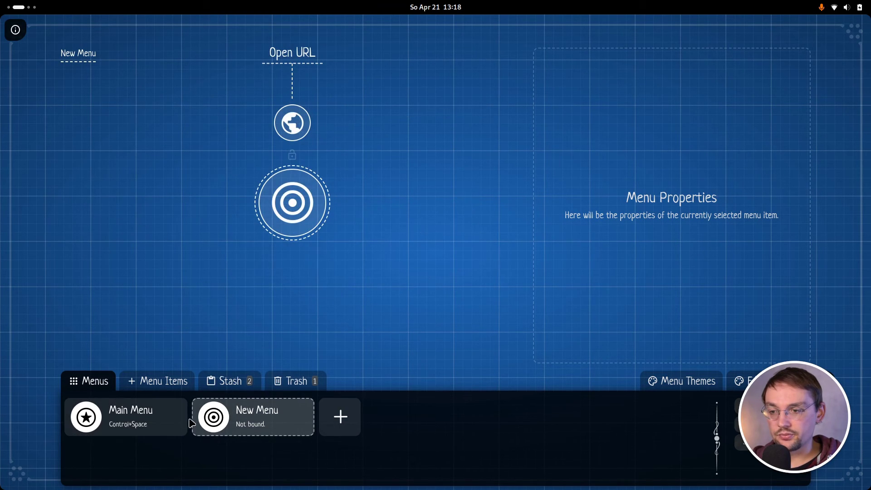
click(230, 381)
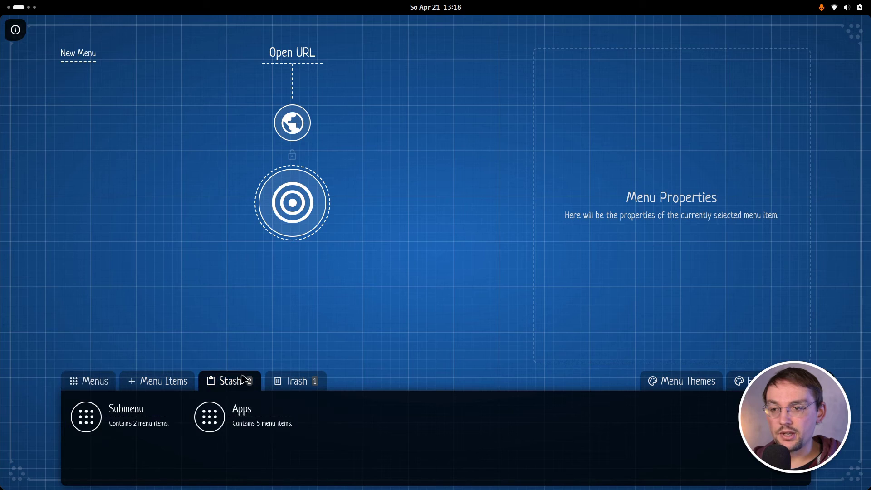
drag(216, 420, 310, 301)
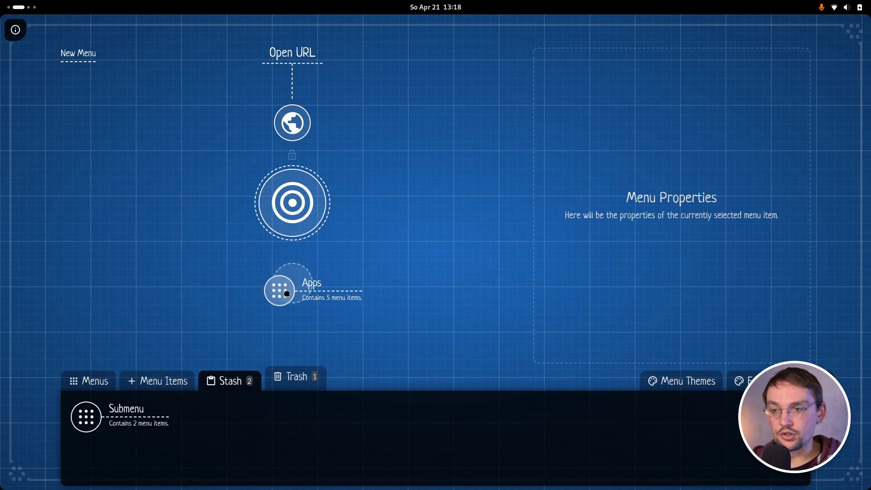
drag(287, 293, 290, 283)
click(291, 282)
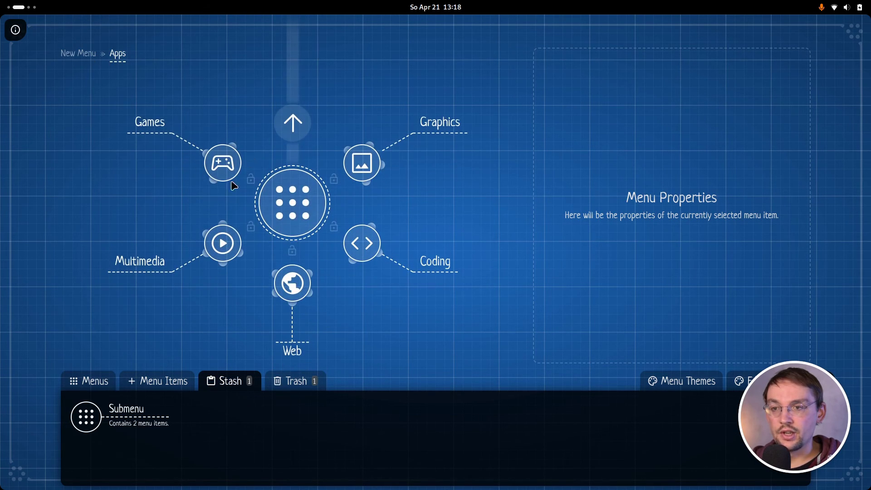
click(298, 124)
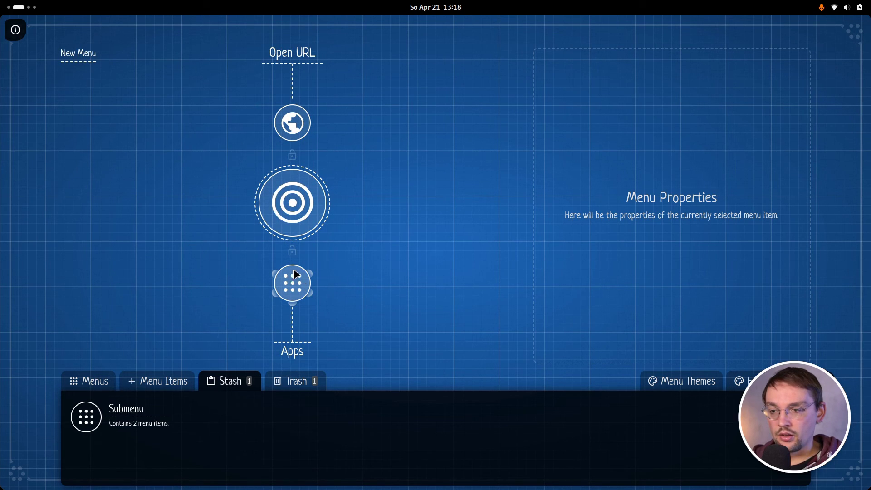
drag(294, 277, 213, 421)
Return Apps from the Stash to the top slot of Main Menu.
click(107, 389)
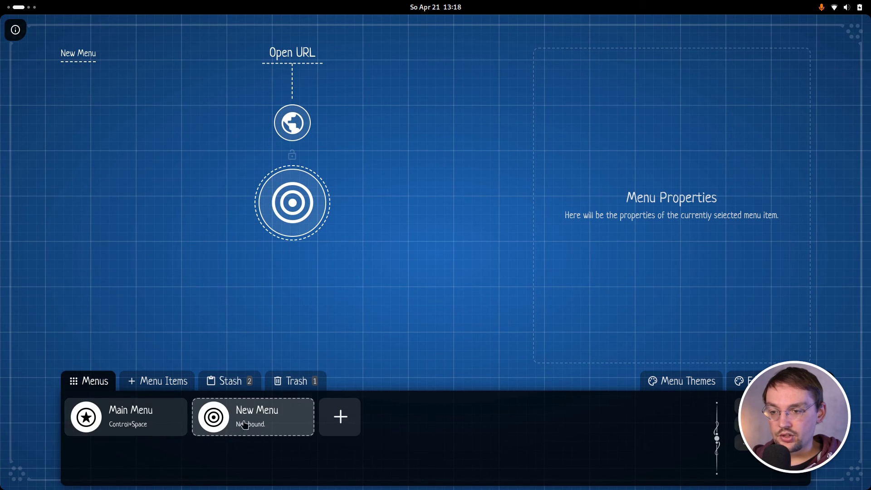
click(172, 422)
click(220, 386)
drag(214, 415, 277, 134)
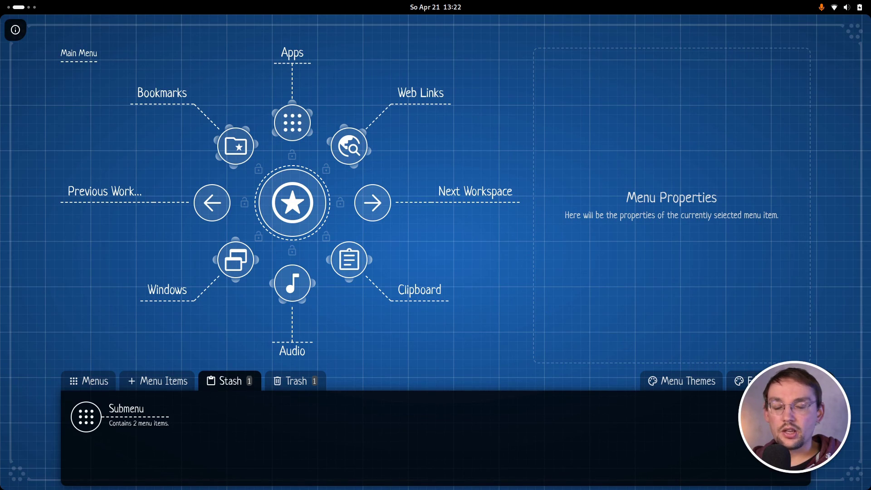
Close the editor with Escape and summon Main Menu with Ctrl+Space.
key(Escape)
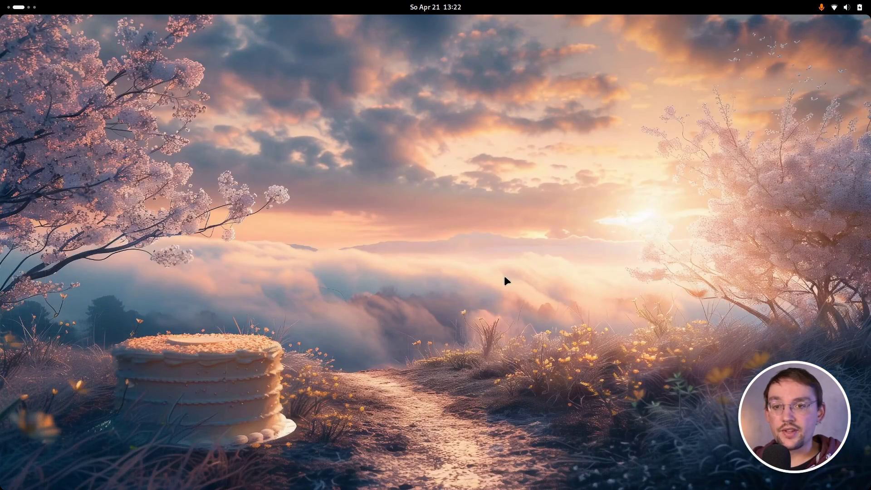
key(ctrl+space)
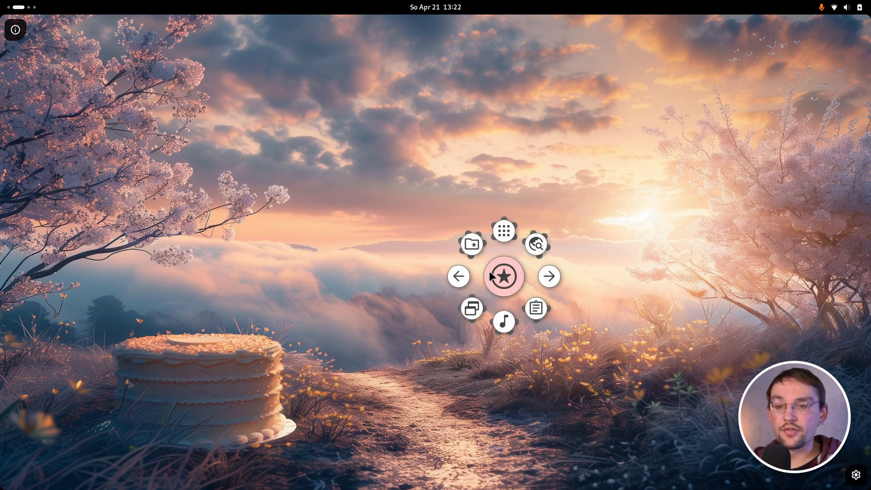